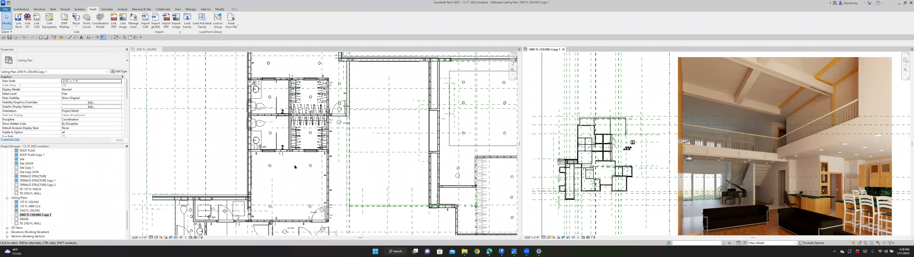
Pan the left 2ND FL CEILING plan to bring the restrooms and the large room below into view
middle_drag(287, 153, 274, 136)
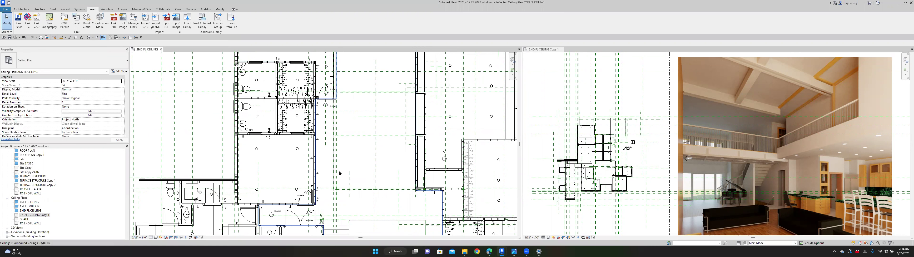
Zoom in and out on the interior render 1.jpg in the 2ND FL CEILING Copy 1 view
scroll(786, 141, up, 2)
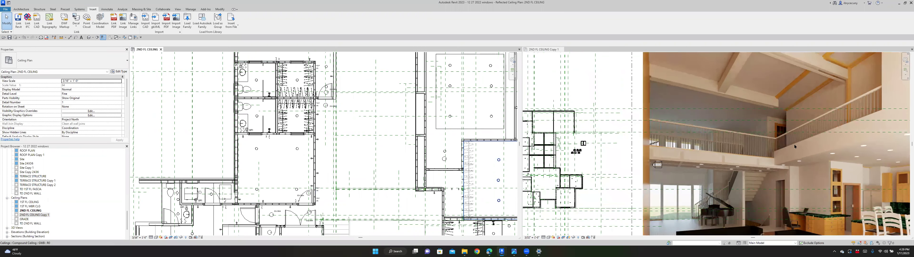
scroll(795, 147, up, 1)
scroll(788, 181, up, 2)
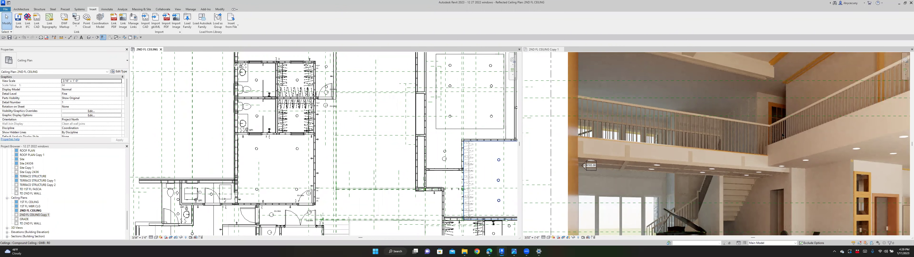
scroll(783, 135, down, 3)
scroll(783, 135, down, 3)
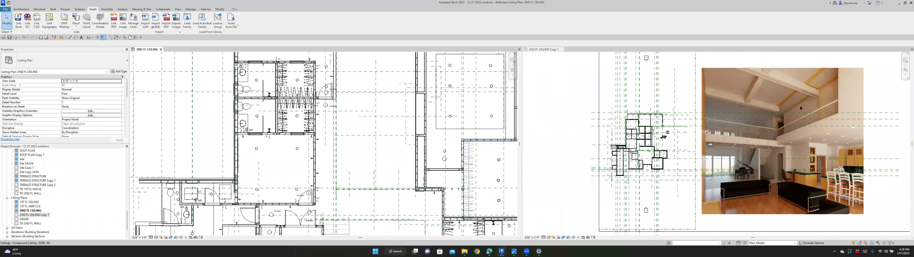
scroll(800, 108, up, 5)
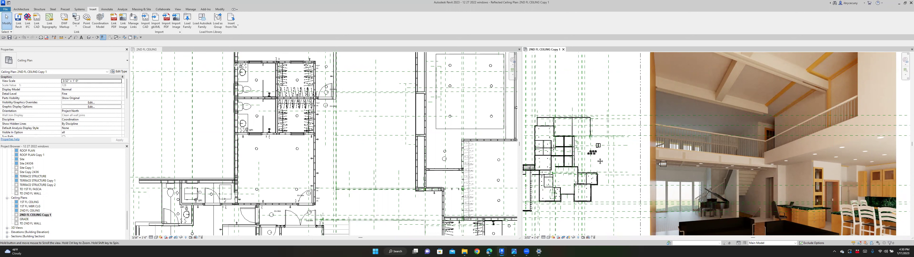
Pan and zoom around the Copy 1 plan and rendering to locate the ceiling framing member
middle_drag(600, 162, 623, 147)
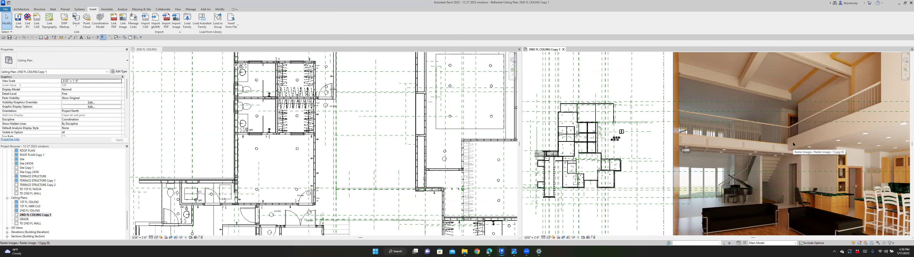
scroll(794, 144, down, 1)
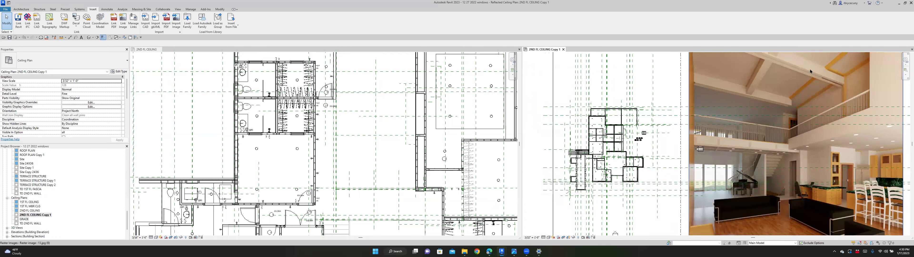
middle_drag(796, 139, 781, 160)
scroll(782, 173, up, 3)
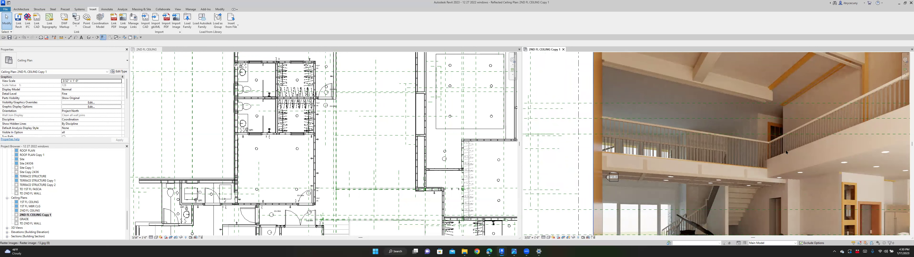
scroll(787, 175, down, 2)
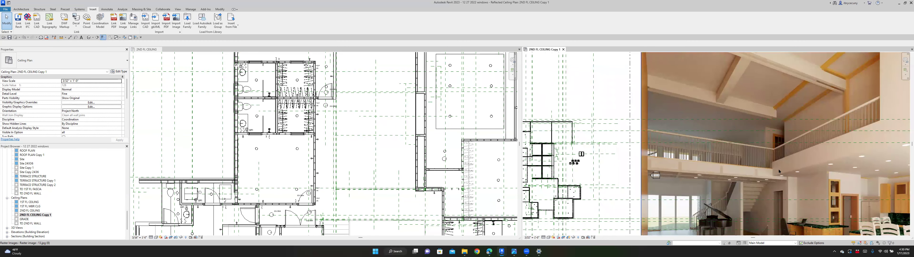
scroll(779, 173, up, 4)
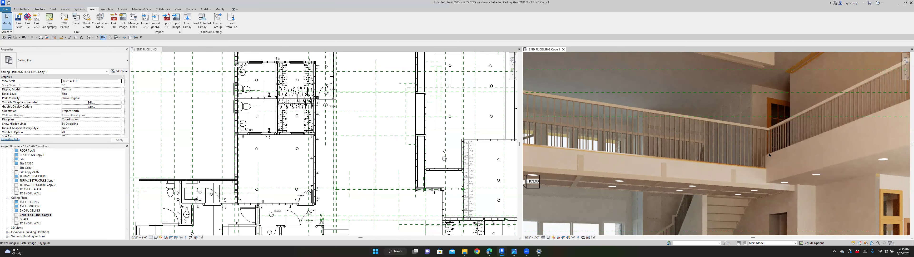
scroll(768, 154, down, 5)
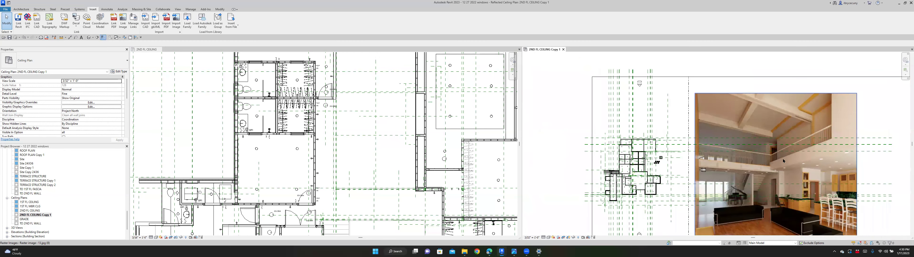
scroll(783, 162, up, 2)
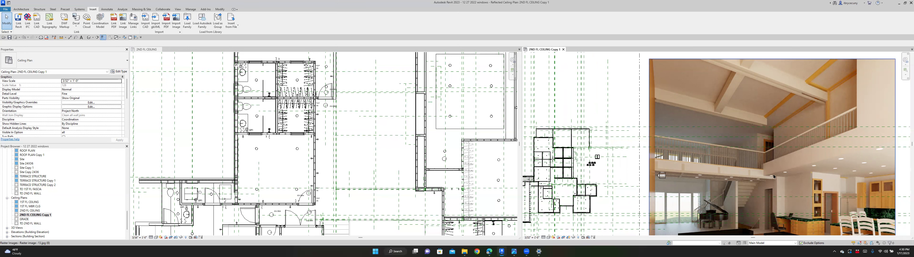
scroll(774, 176, up, 2)
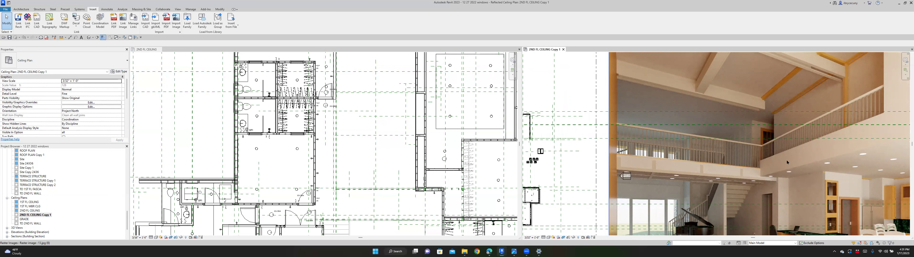
scroll(786, 163, down, 5)
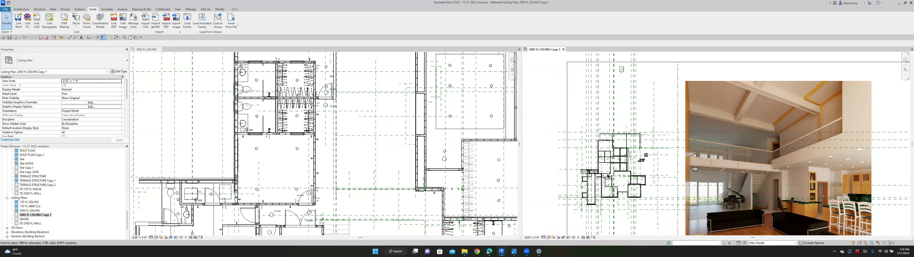
Select the dimension-lumber ceiling framing member in the Copy 1 plan
click(625, 175)
scroll(612, 177, up, 3)
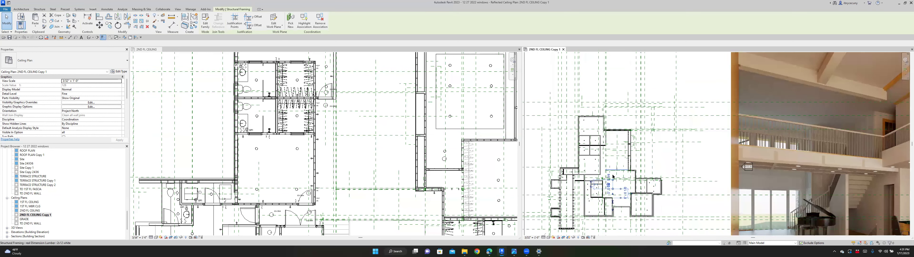
scroll(599, 177, up, 5)
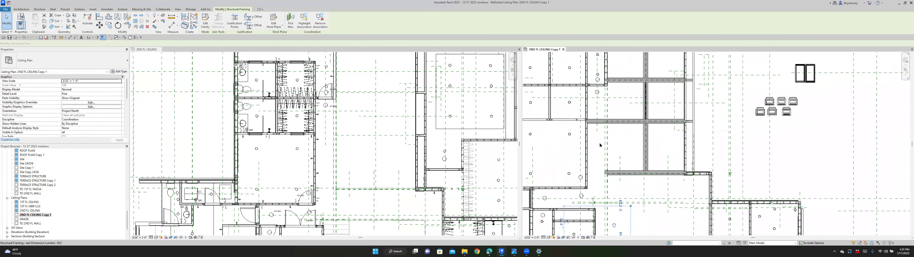
scroll(615, 171, up, 4)
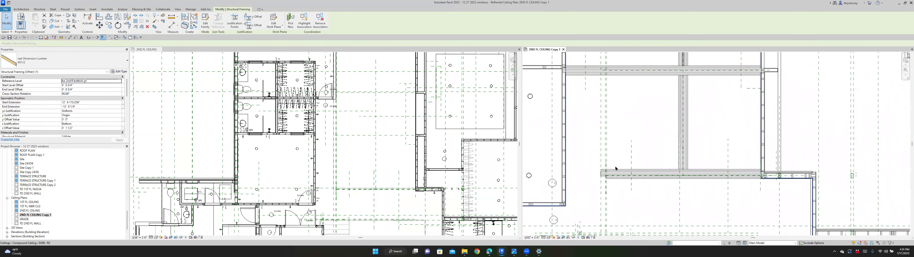
click(605, 172)
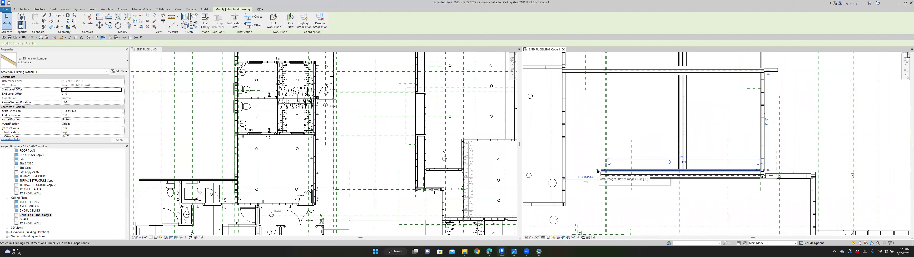
Stretch the member's start end left so it meets the relocated hallway wall
drag(567, 170, 566, 171)
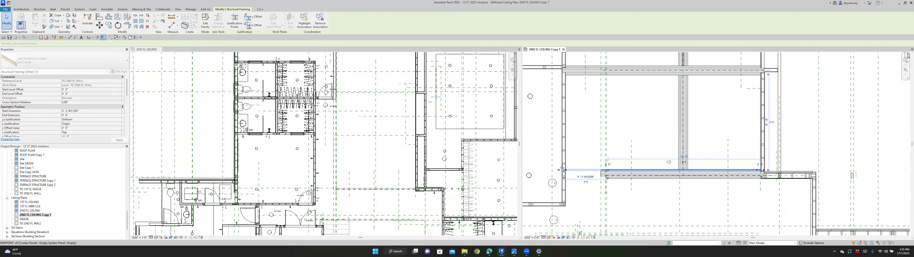
scroll(568, 176, up, 2)
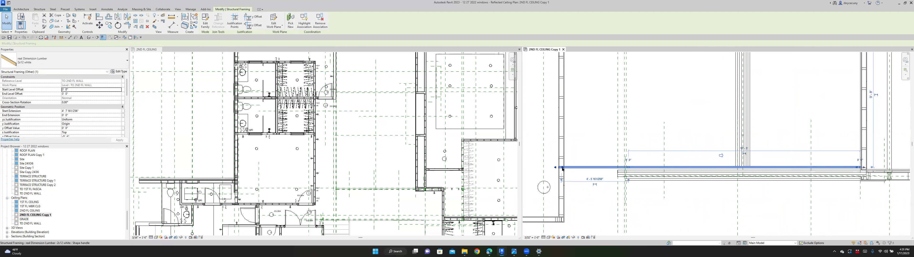
drag(563, 169, 567, 170)
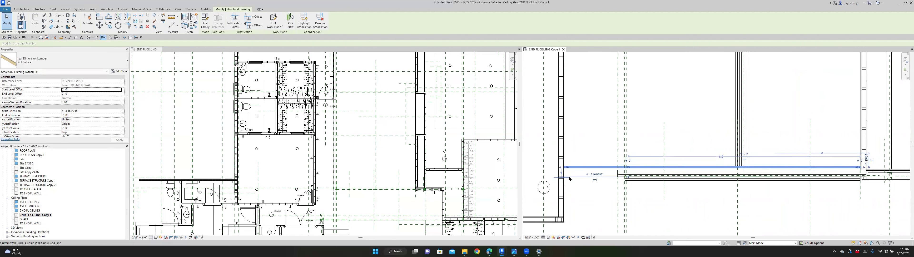
scroll(569, 178, down, 5)
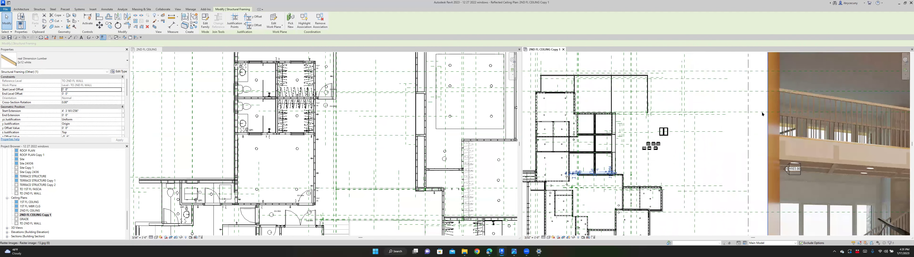
scroll(812, 145, down, 3)
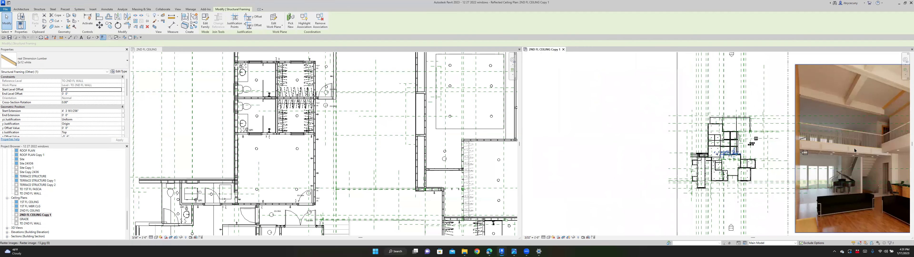
scroll(854, 150, up, 3)
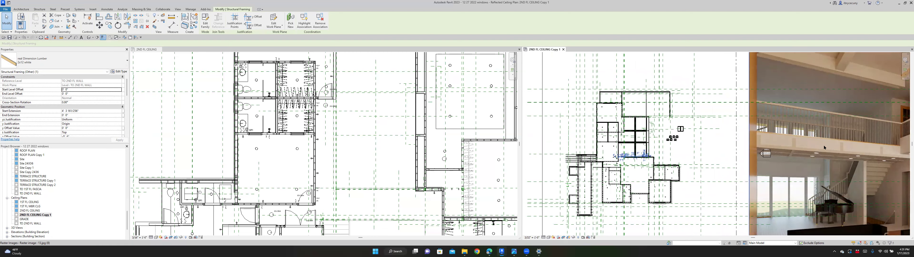
scroll(824, 147, up, 2)
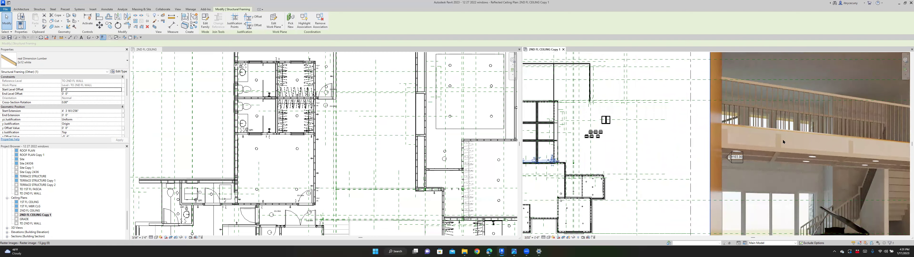
scroll(783, 141, down, 3)
scroll(831, 150, down, 4)
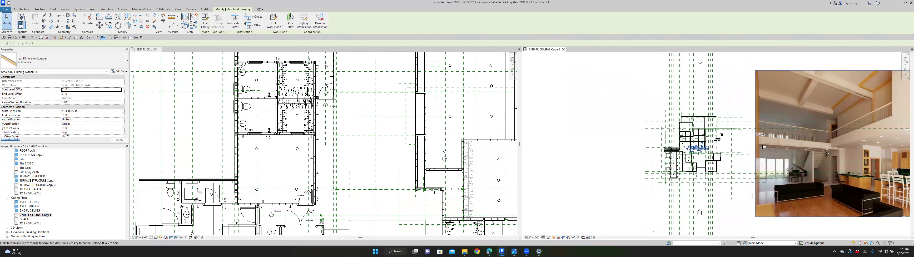
scroll(798, 150, up, 1)
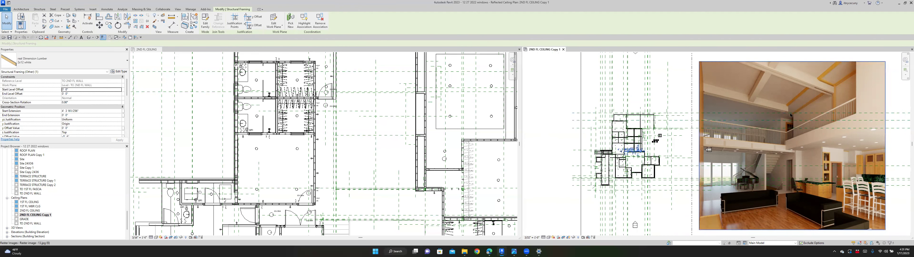
scroll(788, 113, up, 1)
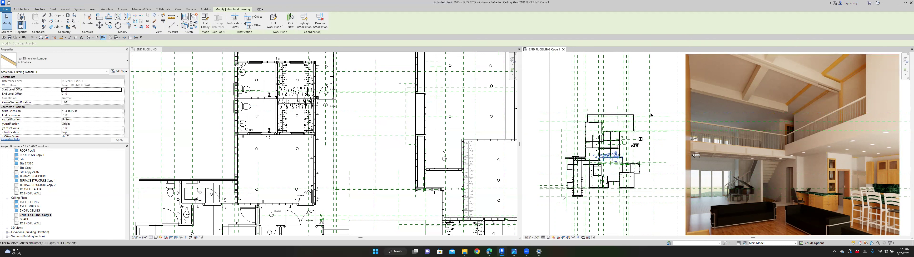
scroll(788, 106, up, 1)
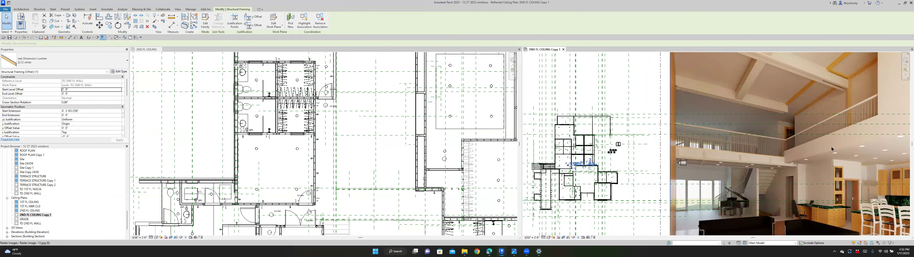
scroll(823, 147, down, 2)
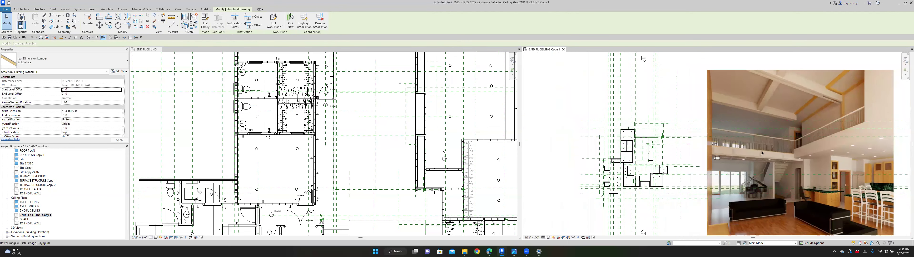
scroll(762, 153, up, 1)
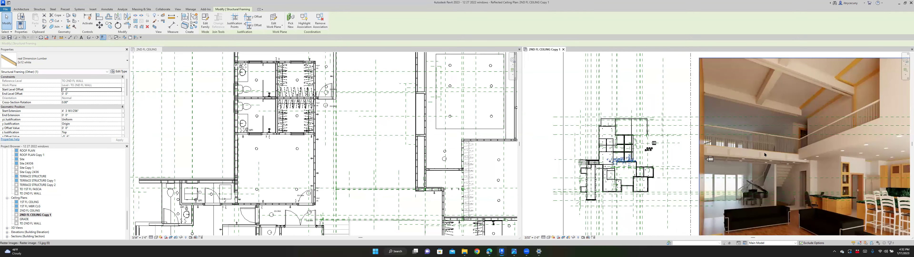
scroll(766, 156, down, 2)
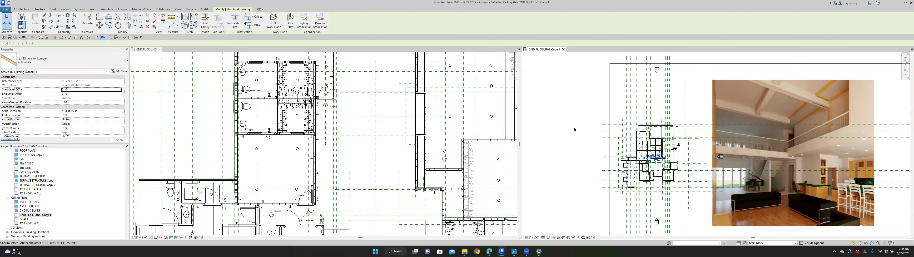
middle_drag(573, 127, 551, 118)
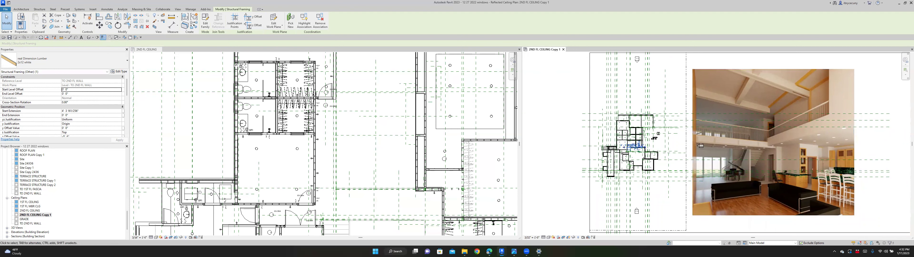